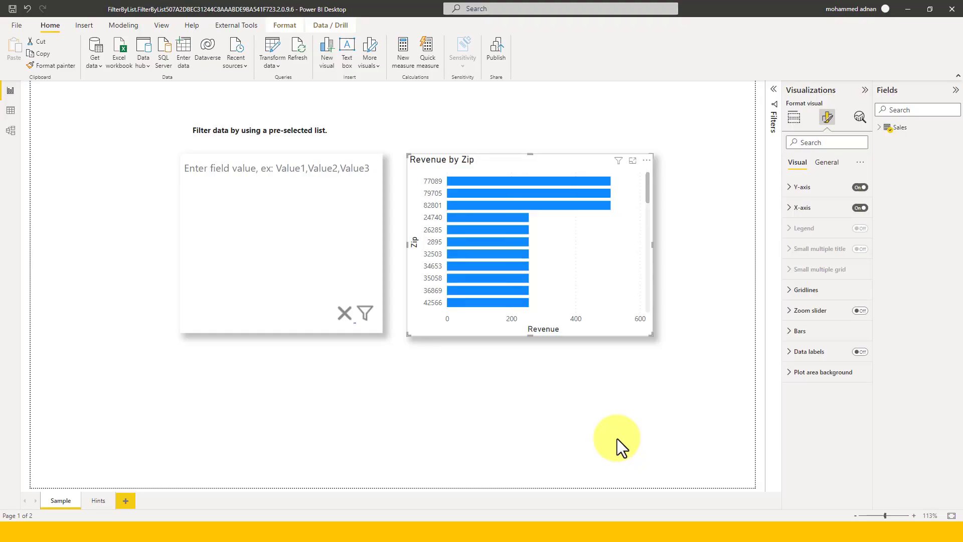
- Switch the chart pane to its fields and open the visualizations gallery's '...' menu
{"action": "left_click", "coordinate": [792, 117]}
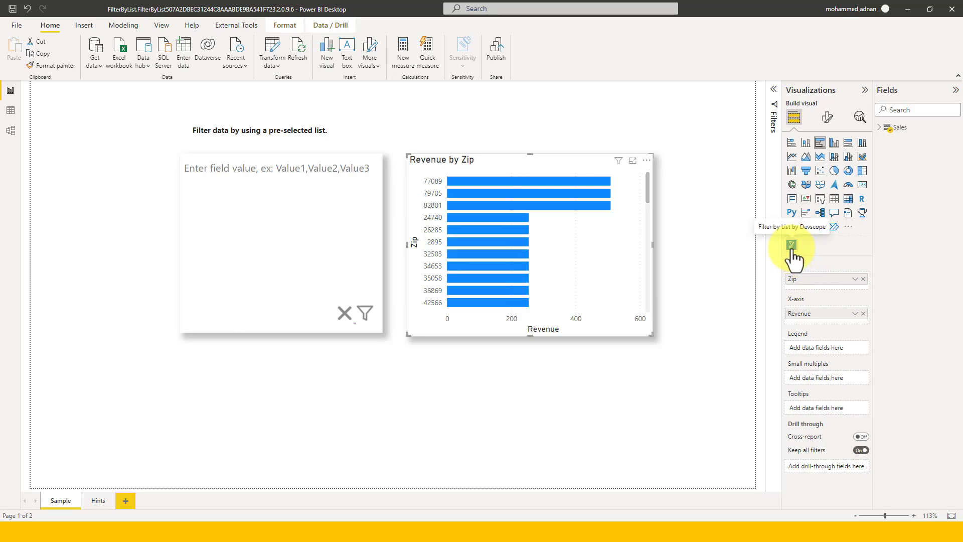
{"action": "left_click", "coordinate": [849, 229]}
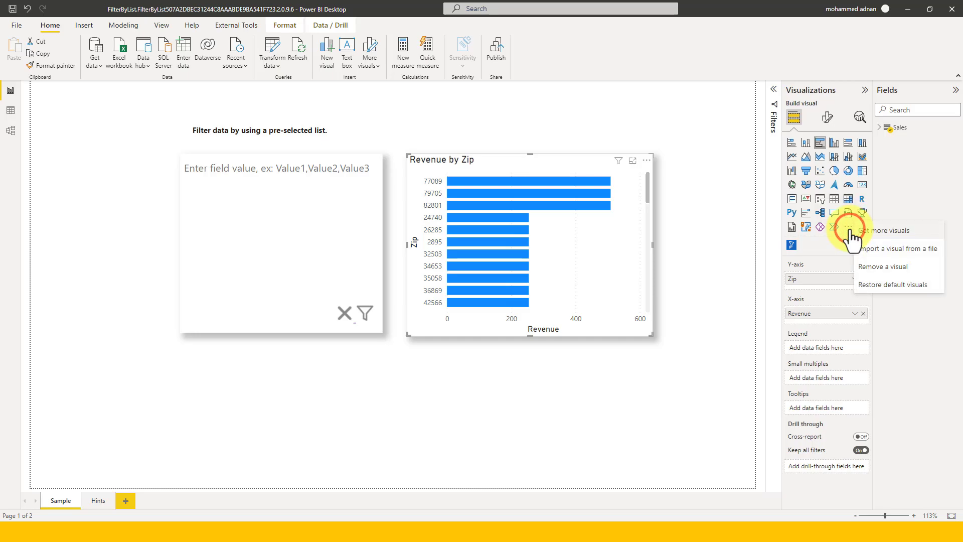
- Search the visuals marketplace for 'FILTER' and open the Filter by List visual's details
{"action": "left_click", "coordinate": [892, 246]}
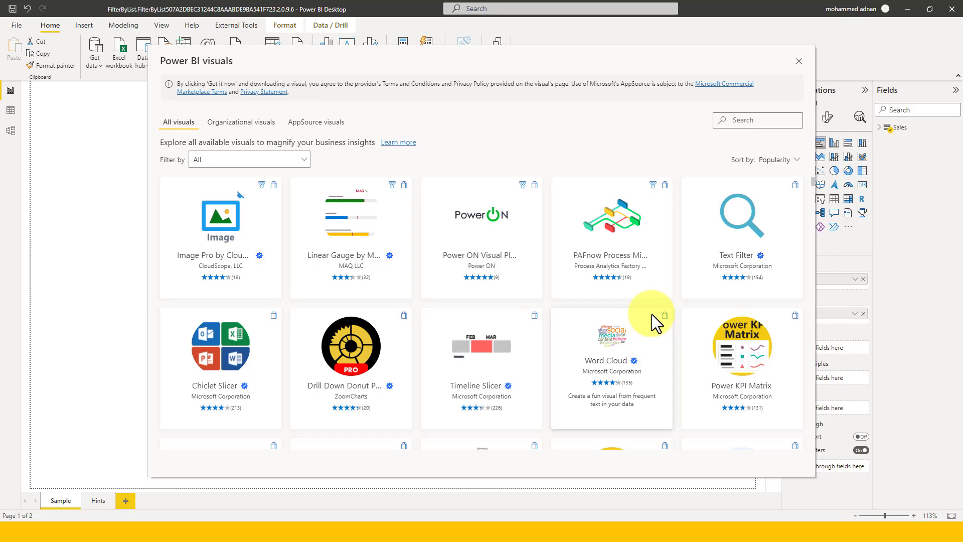
{"action": "left_click", "coordinate": [752, 120]}
{"action": "type", "text": "FILTER"}
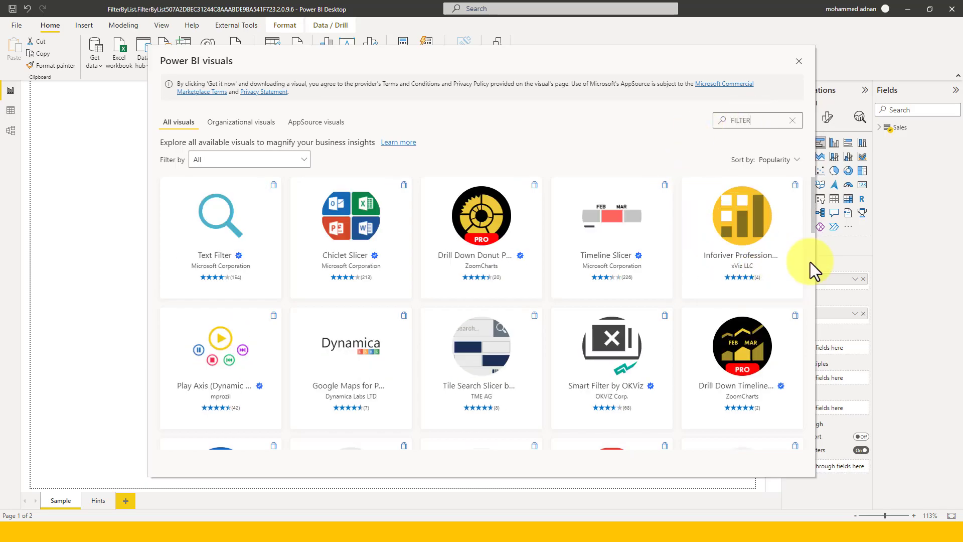
{"action": "left_click_drag", "start_coordinate": [812, 198], "coordinate": [817, 247]}
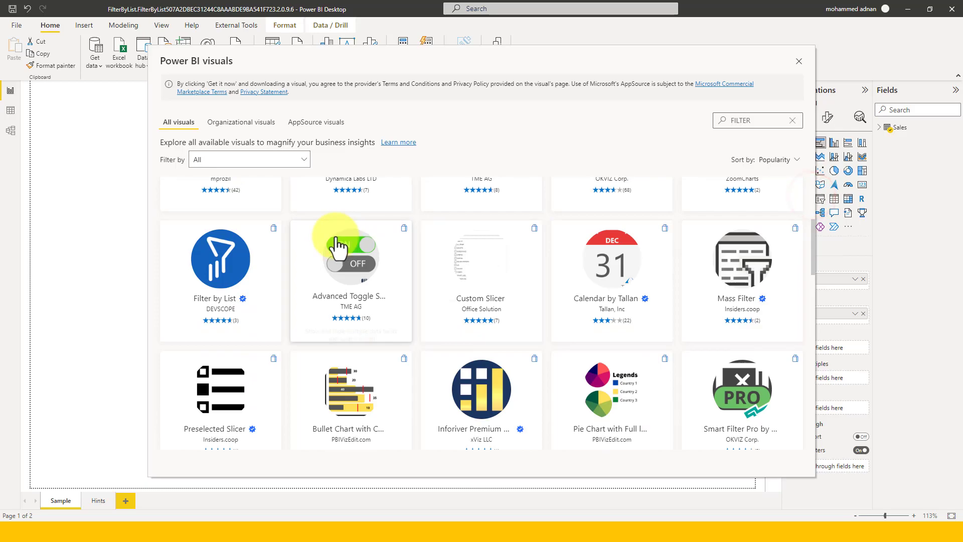
{"action": "left_click", "coordinate": [242, 295]}
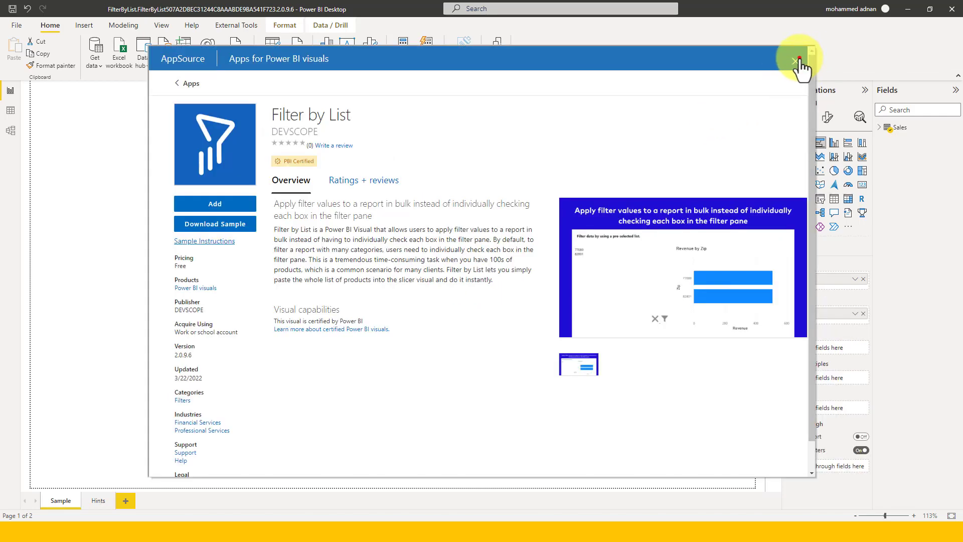
- Close the details page and set Zip as the Filter by List visual's category filter
{"action": "left_click", "coordinate": [800, 59]}
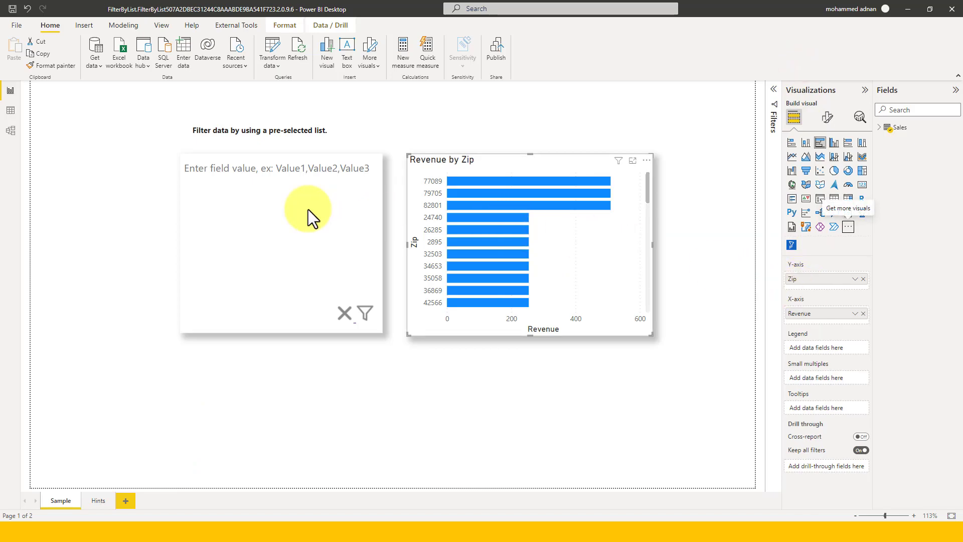
{"action": "left_click", "coordinate": [309, 166]}
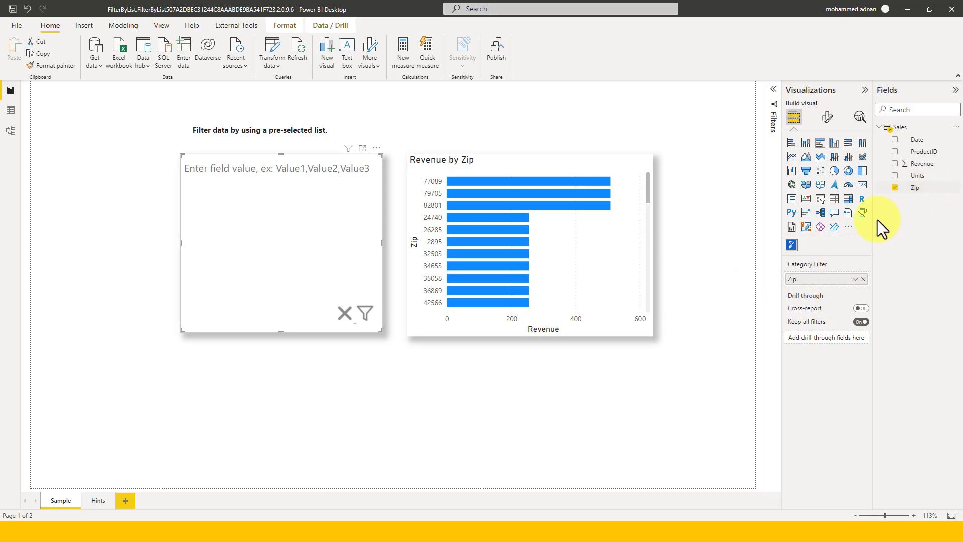
{"action": "left_click_drag", "start_coordinate": [832, 276], "coordinate": [786, 284]}
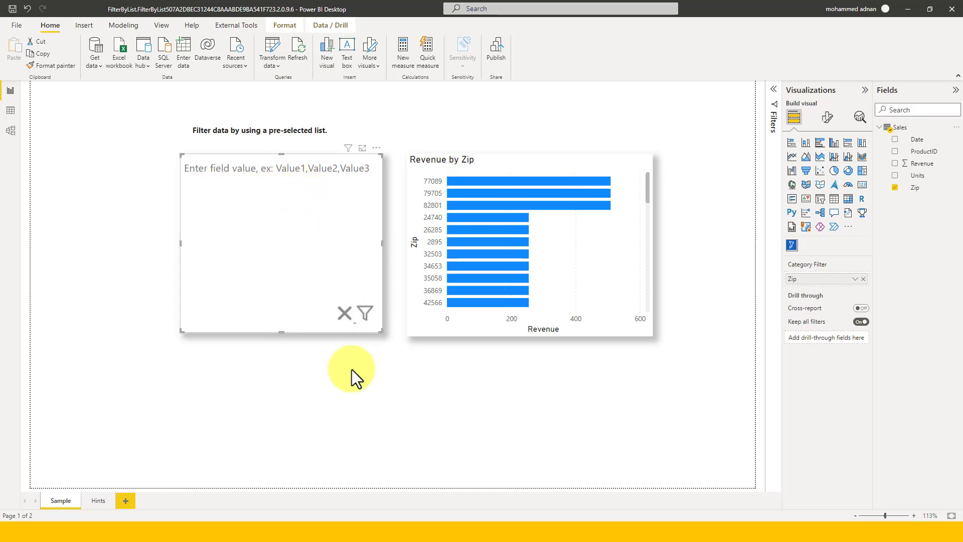
- Copy the Notepad zip list into the list filter and apply it to show zips 2895, 42566, 7649
{"action": "key", "text": "alt+Tab"}
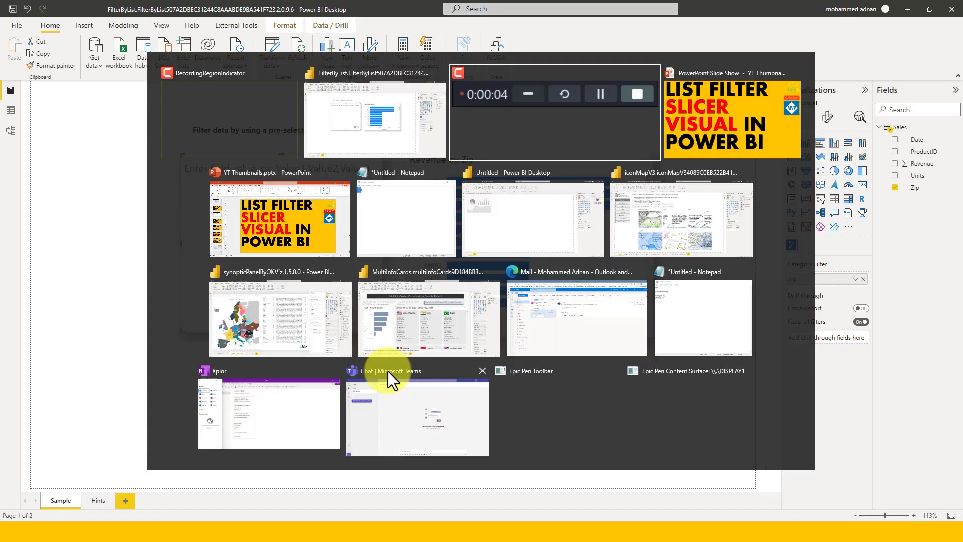
{"action": "key", "text": "alt+Tab"}
{"action": "key", "text": "alt+Tab"}
{"action": "key", "text": "alt+Tab"}
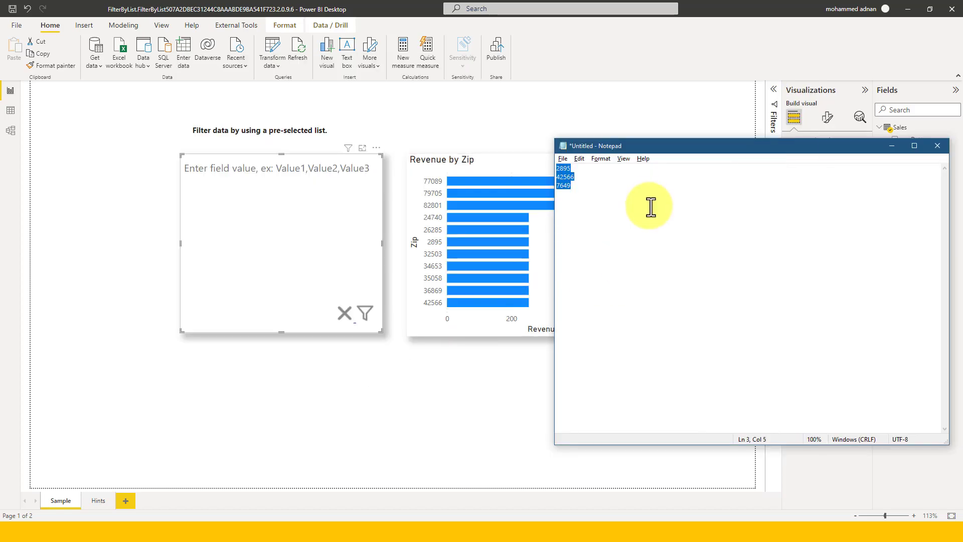
{"action": "left_click", "coordinate": [650, 203]}
{"action": "key", "text": "ctrl+a"}
{"action": "key", "text": "ctrl+c"}
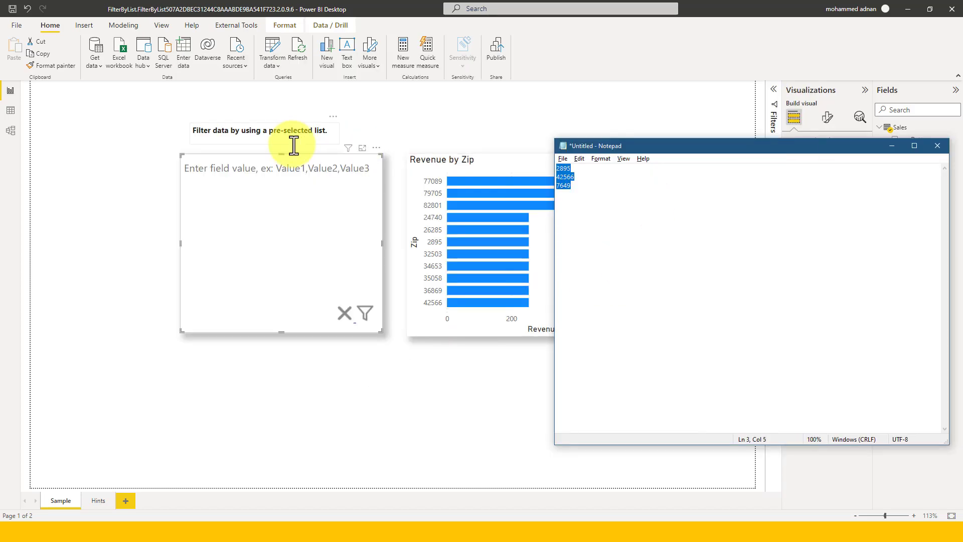
{"action": "left_click", "coordinate": [250, 185]}
{"action": "key", "text": "ctrl+v"}
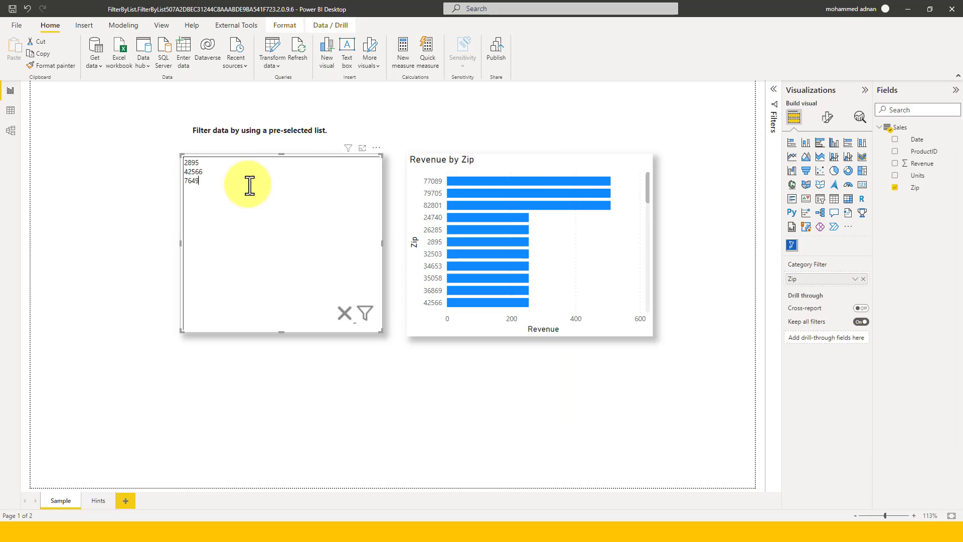
{"action": "left_click", "coordinate": [365, 313]}
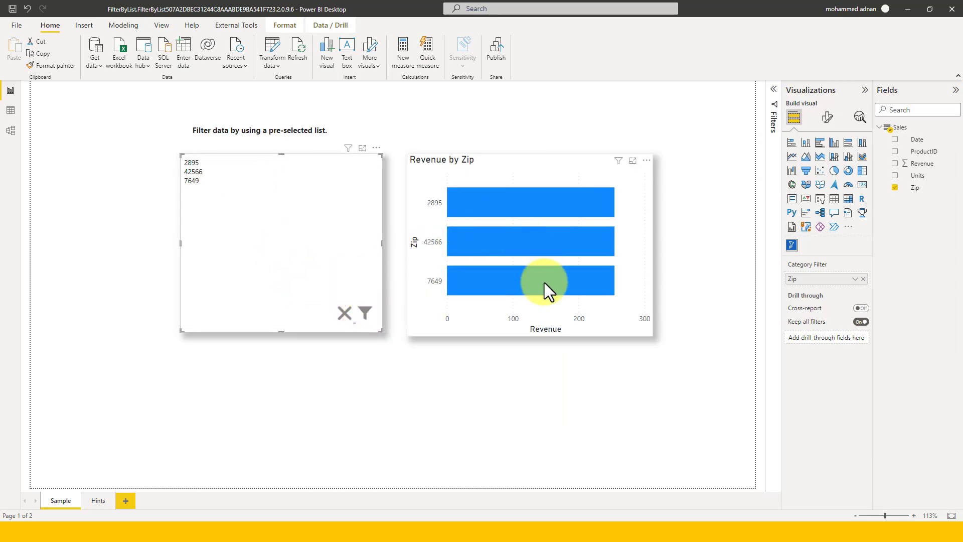
- Clear all zip codes from the list filter's text box
{"action": "mouse_move", "coordinate": [544, 282]}
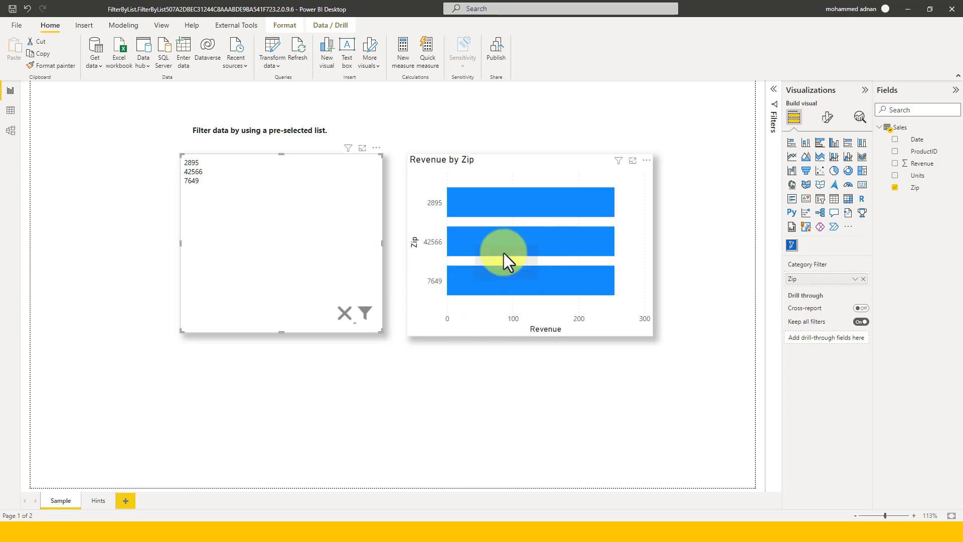
{"action": "left_click", "coordinate": [239, 178]}
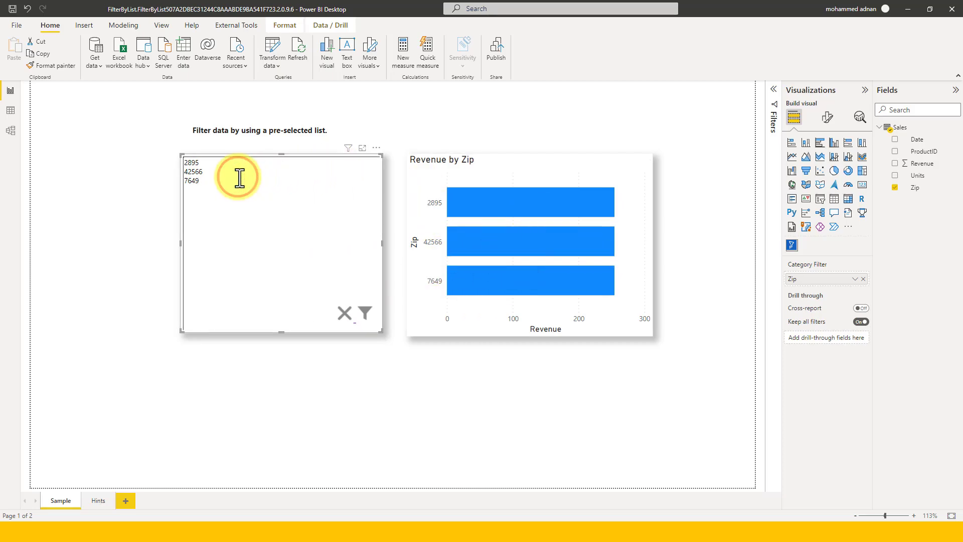
{"action": "key", "text": "ctrl+a"}
{"action": "key", "text": "Delete"}
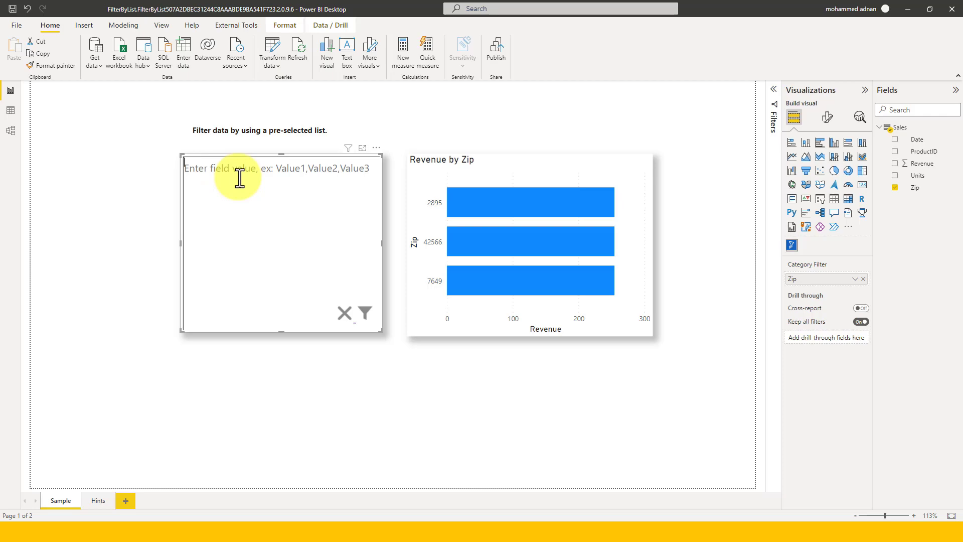
- Clear the chart filter and add 79705 as a new line in the Notepad zip list
{"action": "left_click", "coordinate": [363, 313]}
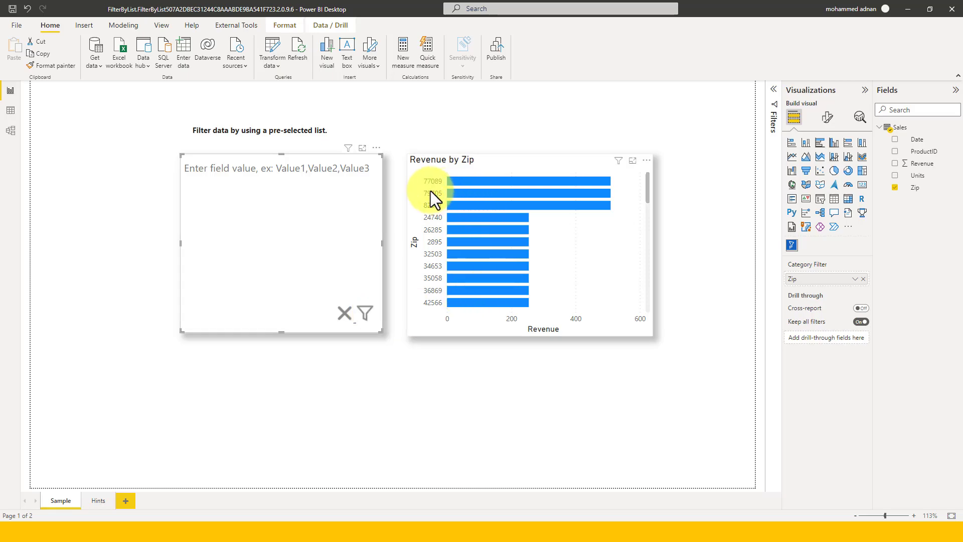
{"action": "key", "text": "alt+Tab"}
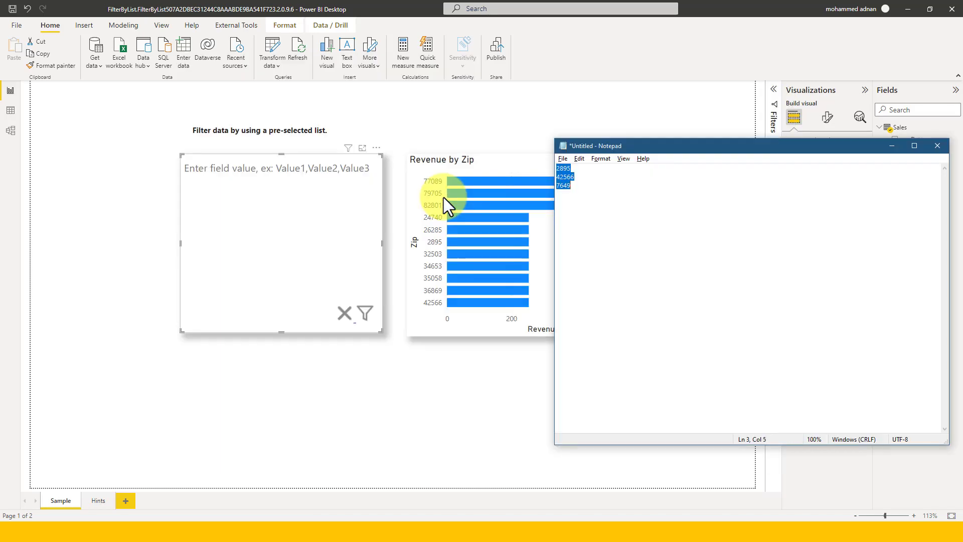
{"action": "left_click", "coordinate": [634, 201]}
{"action": "key", "text": "Return"}
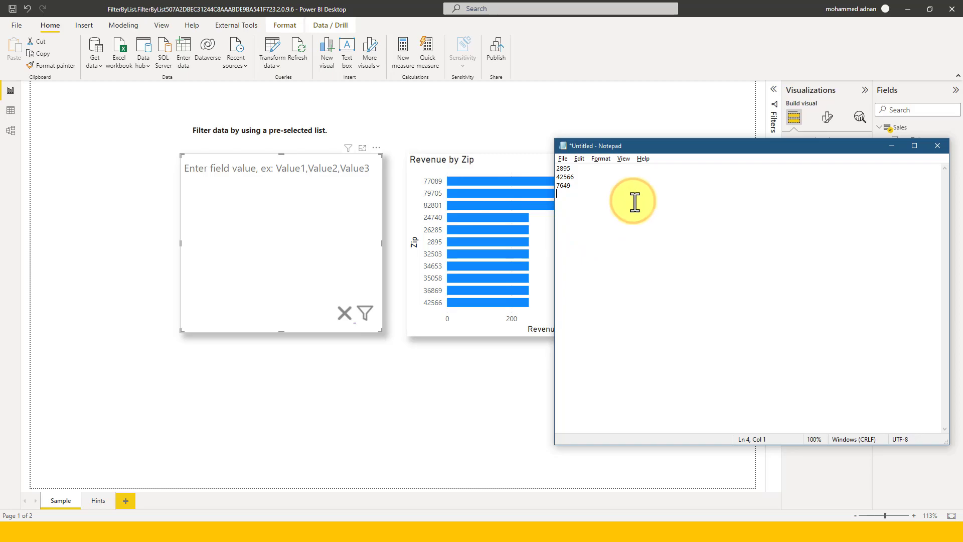
{"action": "type", "text": "79705"}
{"action": "key", "text": "ctrl+a"}
- Paste the four zip codes into the list filter and apply them
{"action": "left_click", "coordinate": [281, 211]}
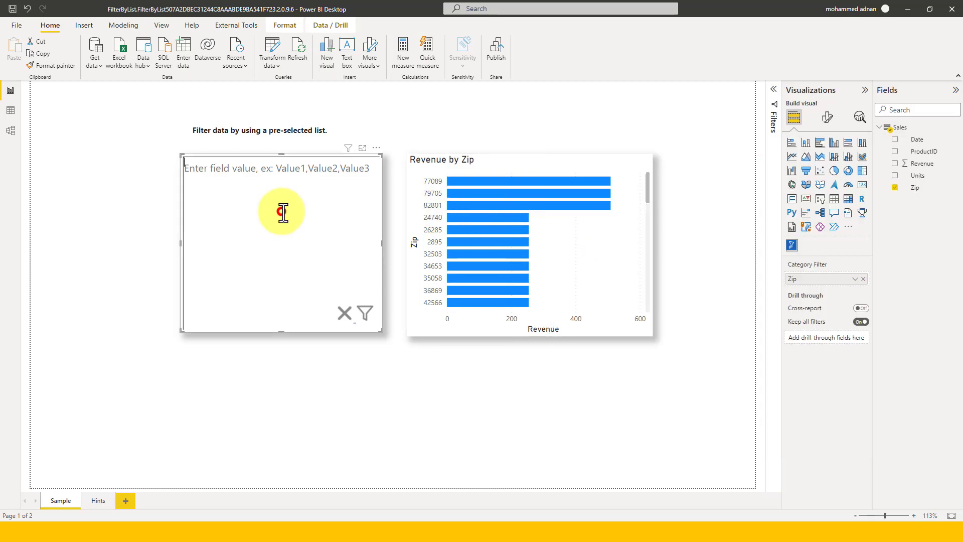
{"action": "key", "text": "ctrl+v"}
{"action": "left_click", "coordinate": [365, 313]}
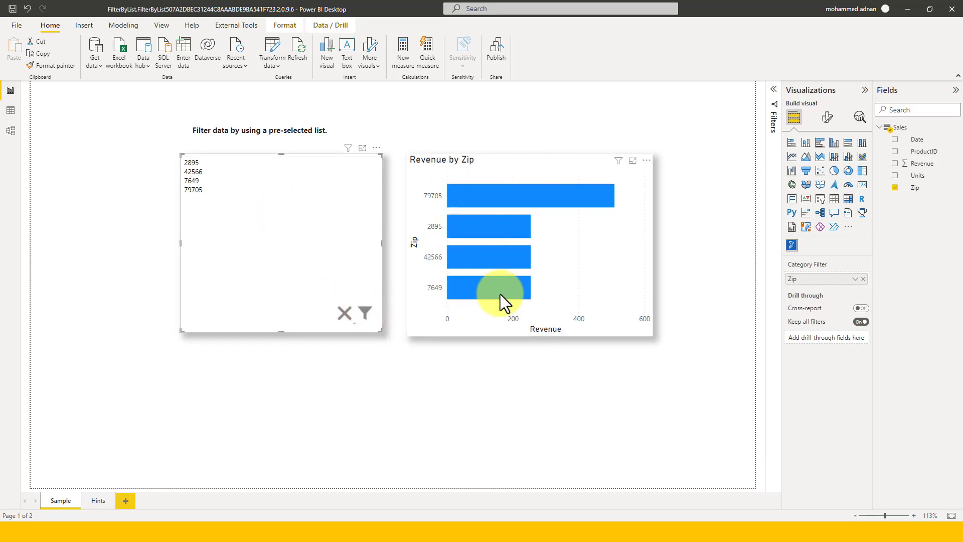
- Empty the filter box and reapply it so Revenue by Zip shows every zip
{"action": "left_click", "coordinate": [264, 197]}
{"action": "key", "text": "ctrl+a"}
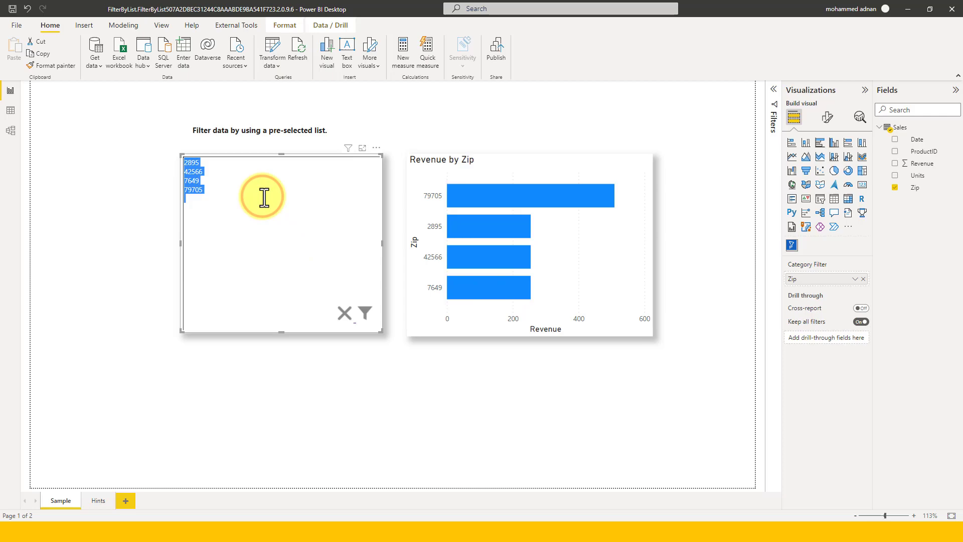
{"action": "key", "text": "BackSpace"}
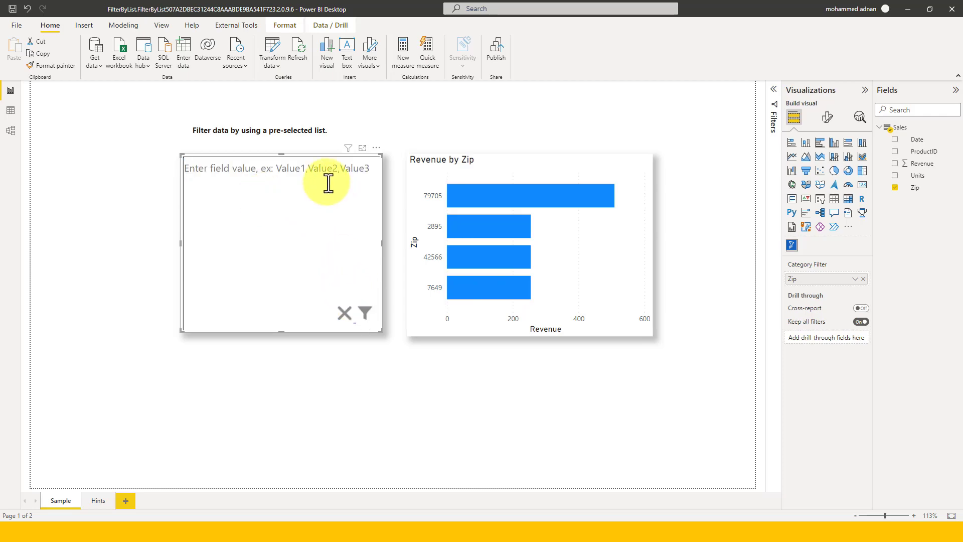
{"action": "left_click", "coordinate": [366, 312]}
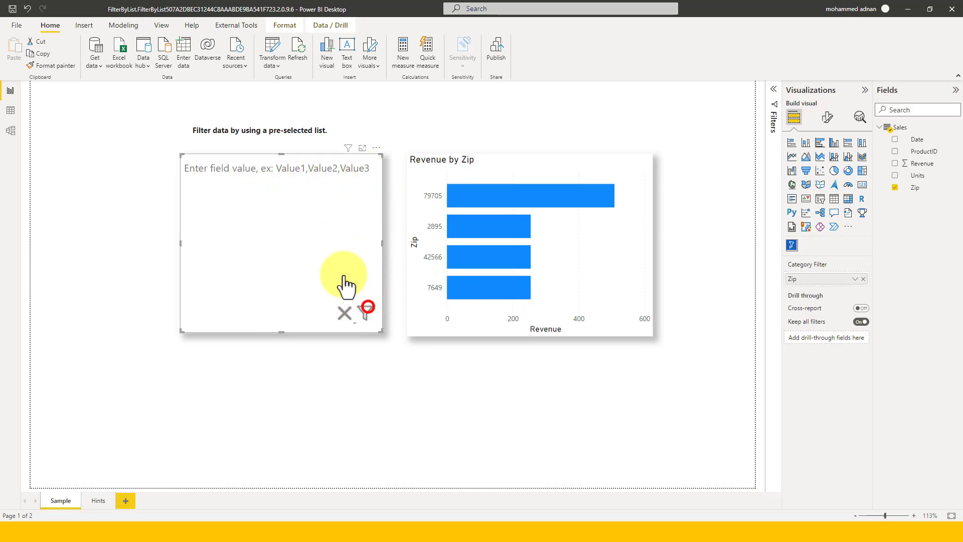
{"action": "left_click", "coordinate": [271, 166]}
- Paste the four zips into the filter box and join them into one comma-separated line
{"action": "key", "text": "ctrl+v"}
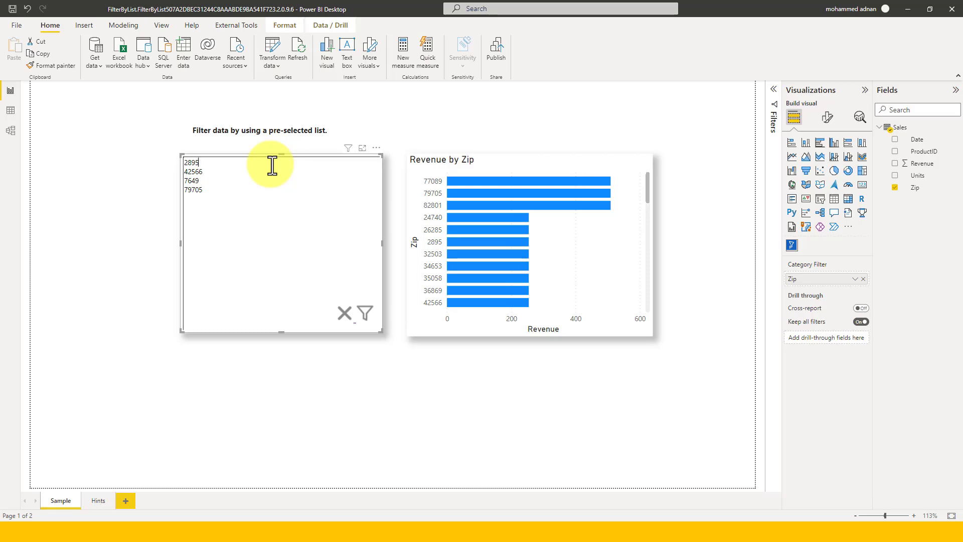
{"action": "type", "text": ","}
{"action": "key", "text": "Delete"}
{"action": "key", "text": "End"}
{"action": "key", "text": "BackSpace"}
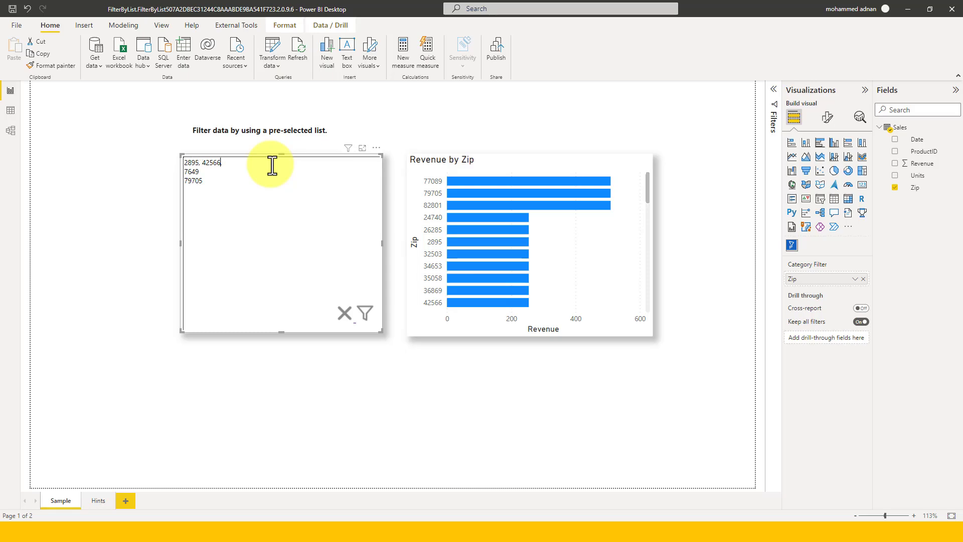
{"action": "key", "text": "Delete"}
{"action": "type", "text": ","}
{"action": "key", "text": "Delete"}
{"action": "type", "text": ", 7649, 79705,"}
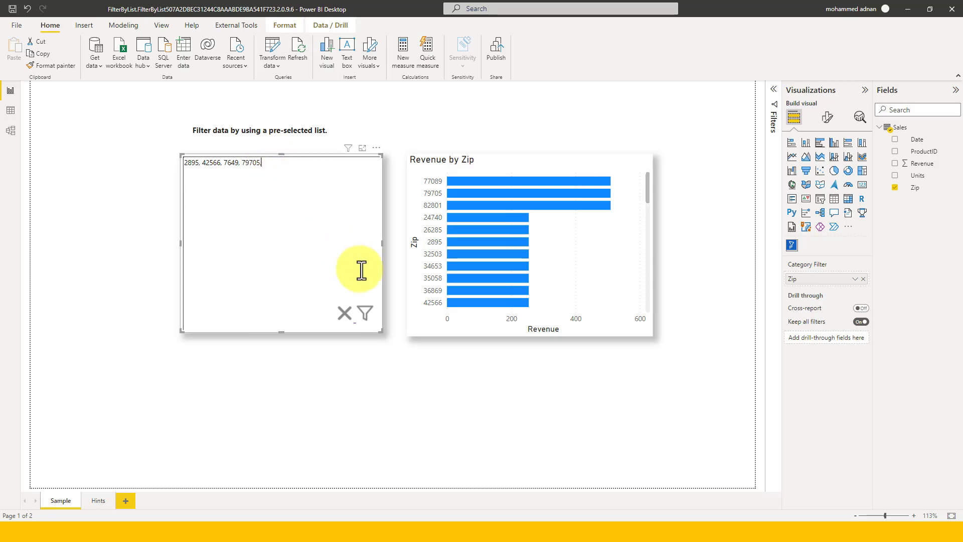
- Apply the comma-separated list, filtering the chart to 79705, 2895, 42566 and 7649
{"action": "left_click", "coordinate": [366, 313]}
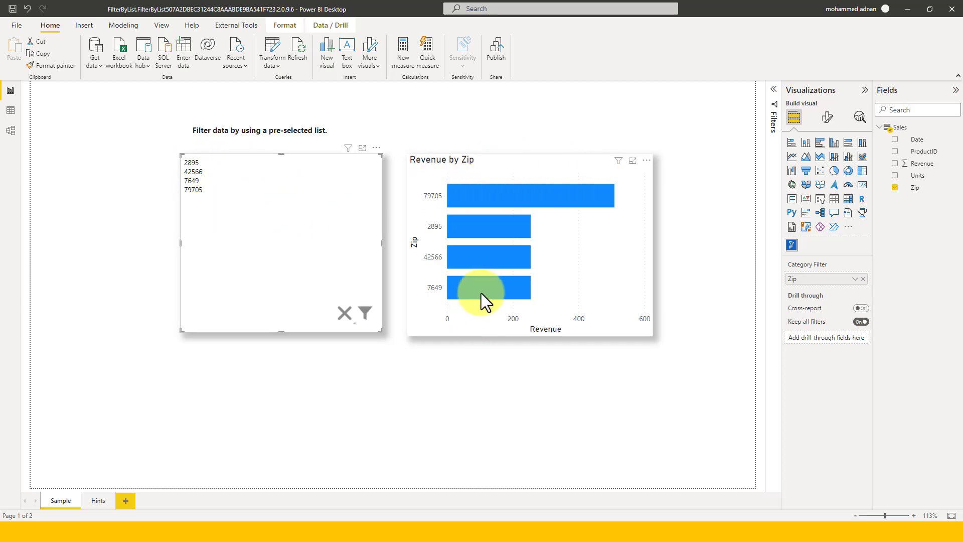
{"action": "left_click", "coordinate": [293, 243]}
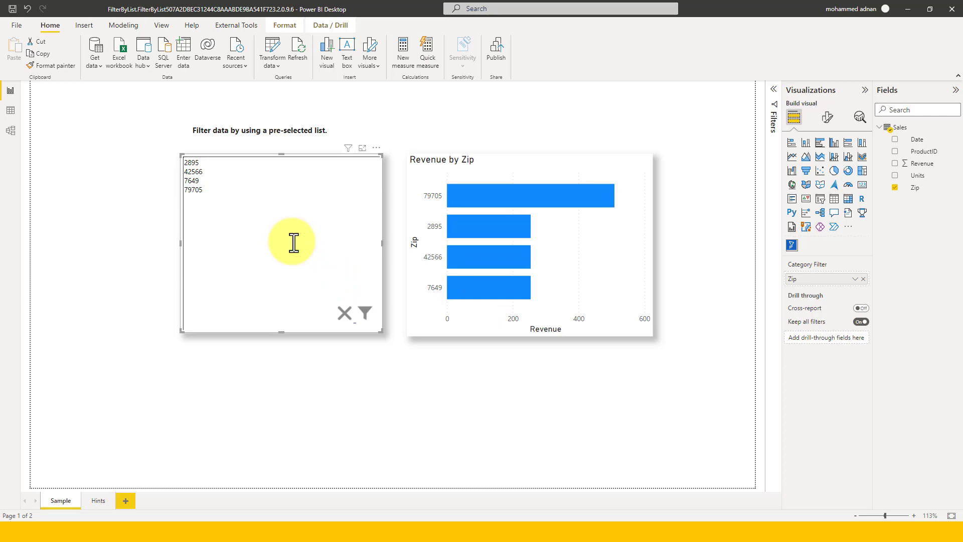
{"action": "key", "text": "ctrl+a"}
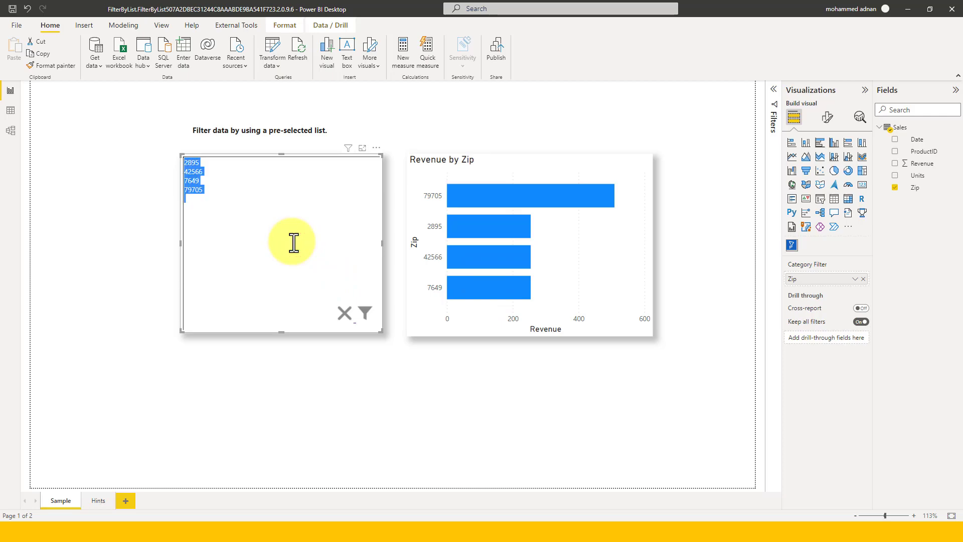